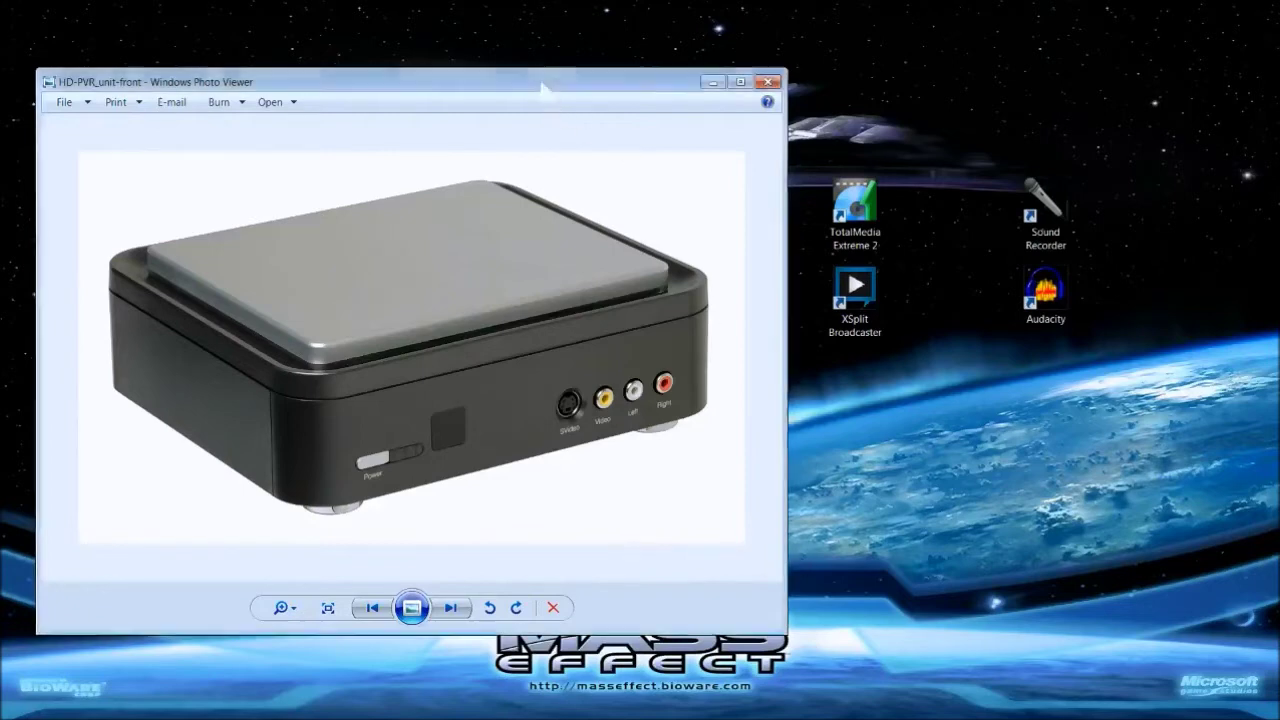
Move the Sound Recorder and Audacity shortcuts together to the desktop's bottom-right corner.
{"action": "left_click_drag", "start_coordinate": [544, 84], "coordinate": [541, 64]}
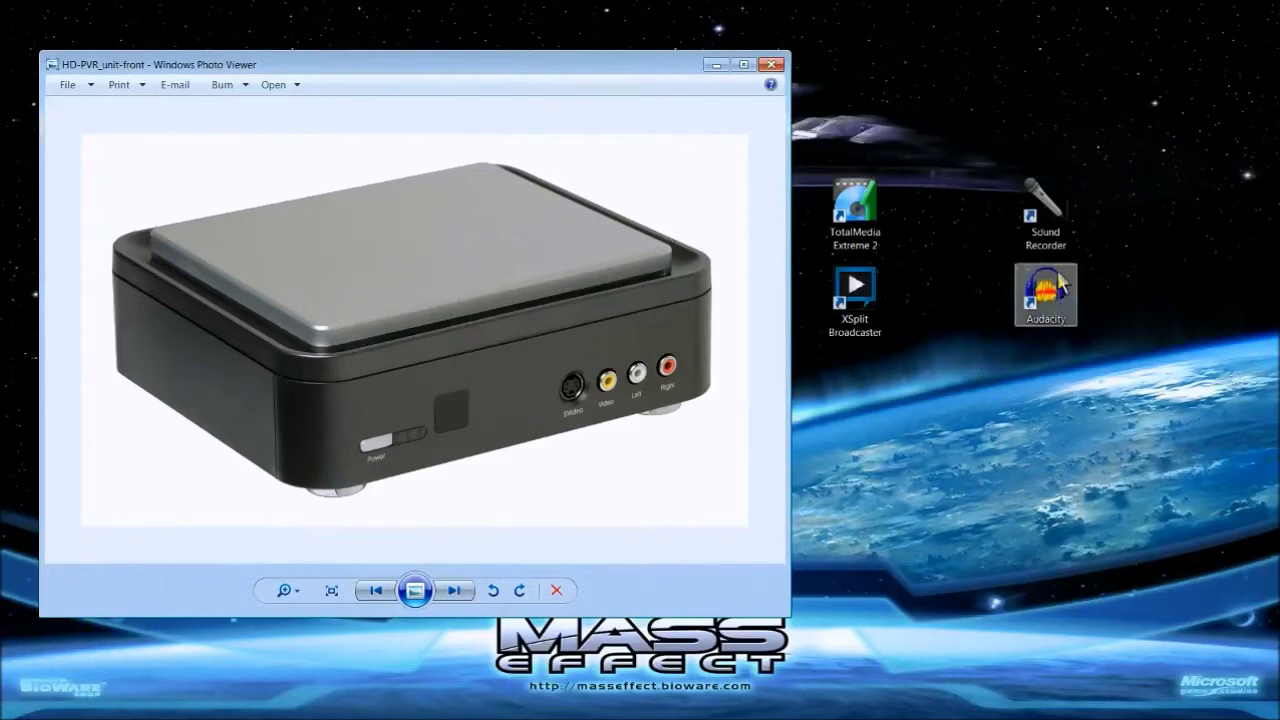
{"action": "double_click", "coordinate": [1046, 304]}
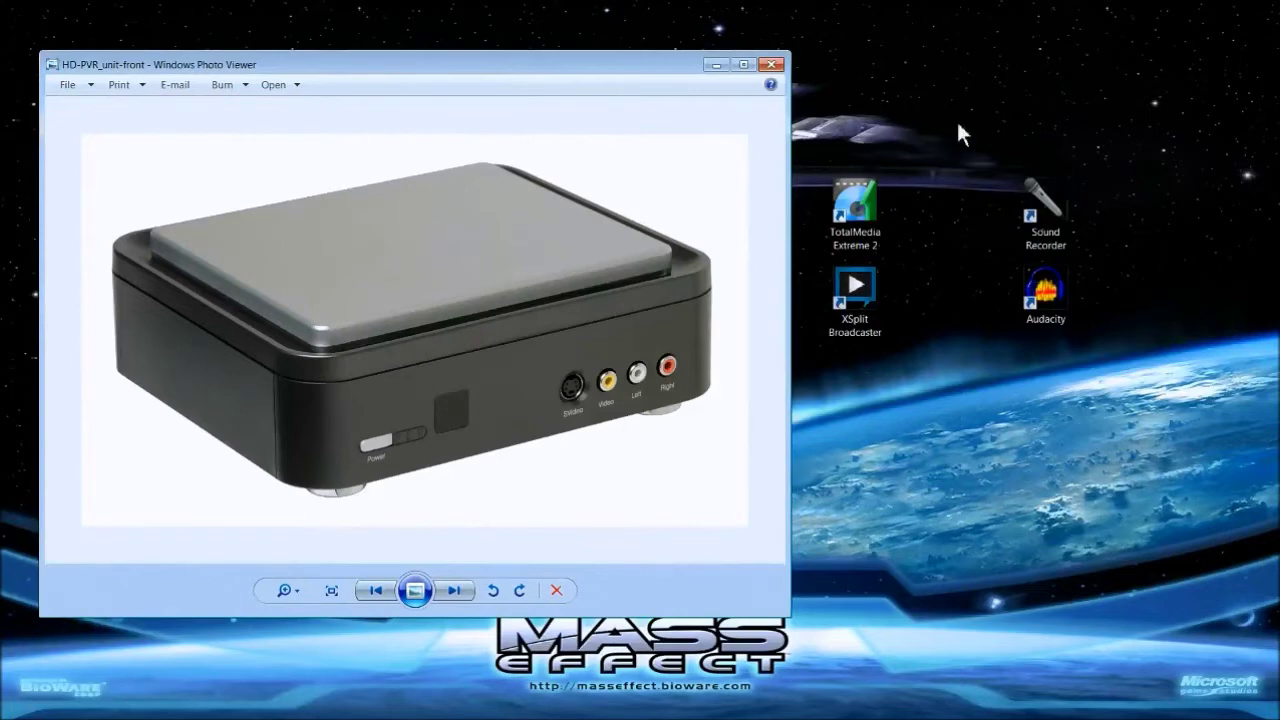
{"action": "left_click_drag", "start_coordinate": [968, 114], "coordinate": [1078, 368]}
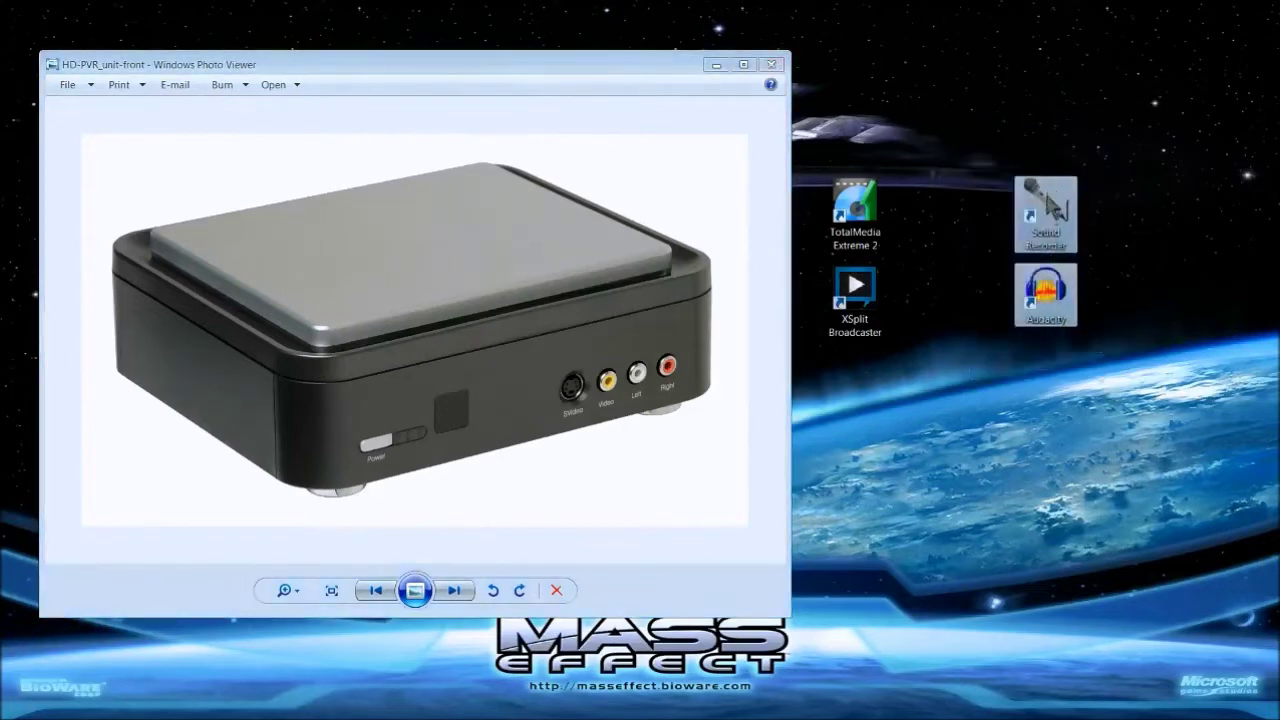
{"action": "left_click_drag", "start_coordinate": [1048, 224], "coordinate": [1240, 586]}
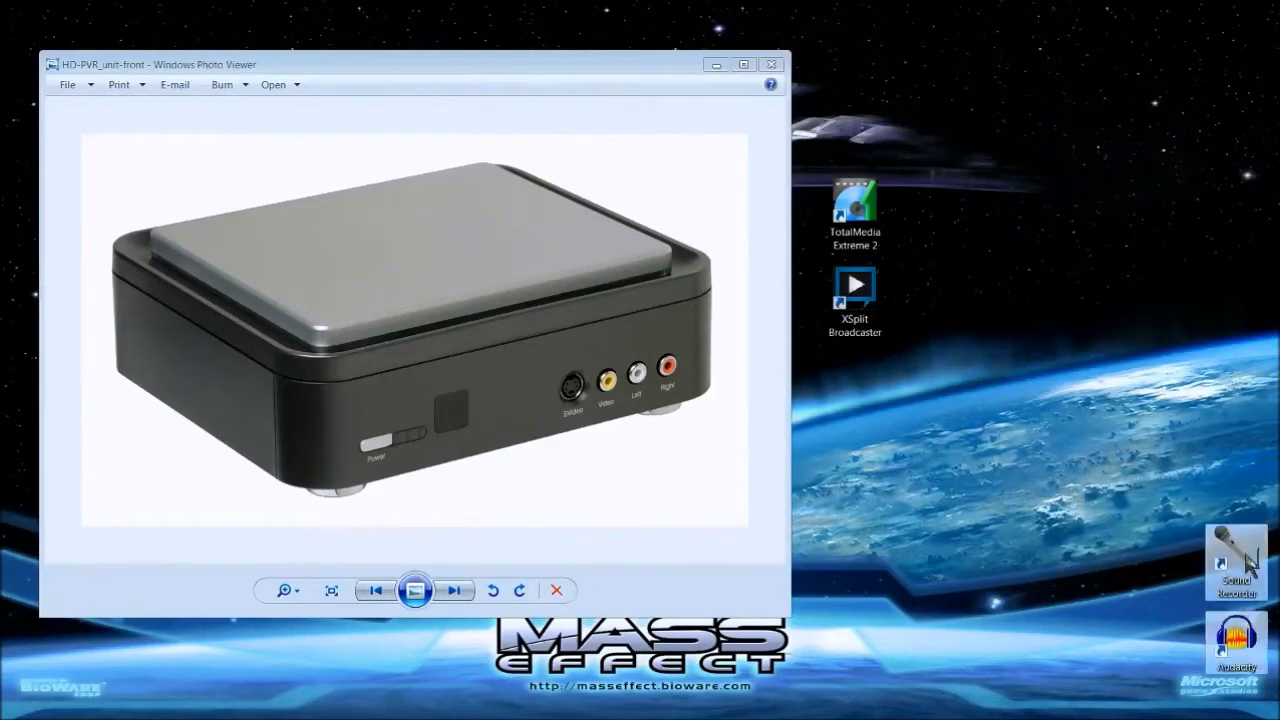
{"action": "left_click", "coordinate": [1145, 382]}
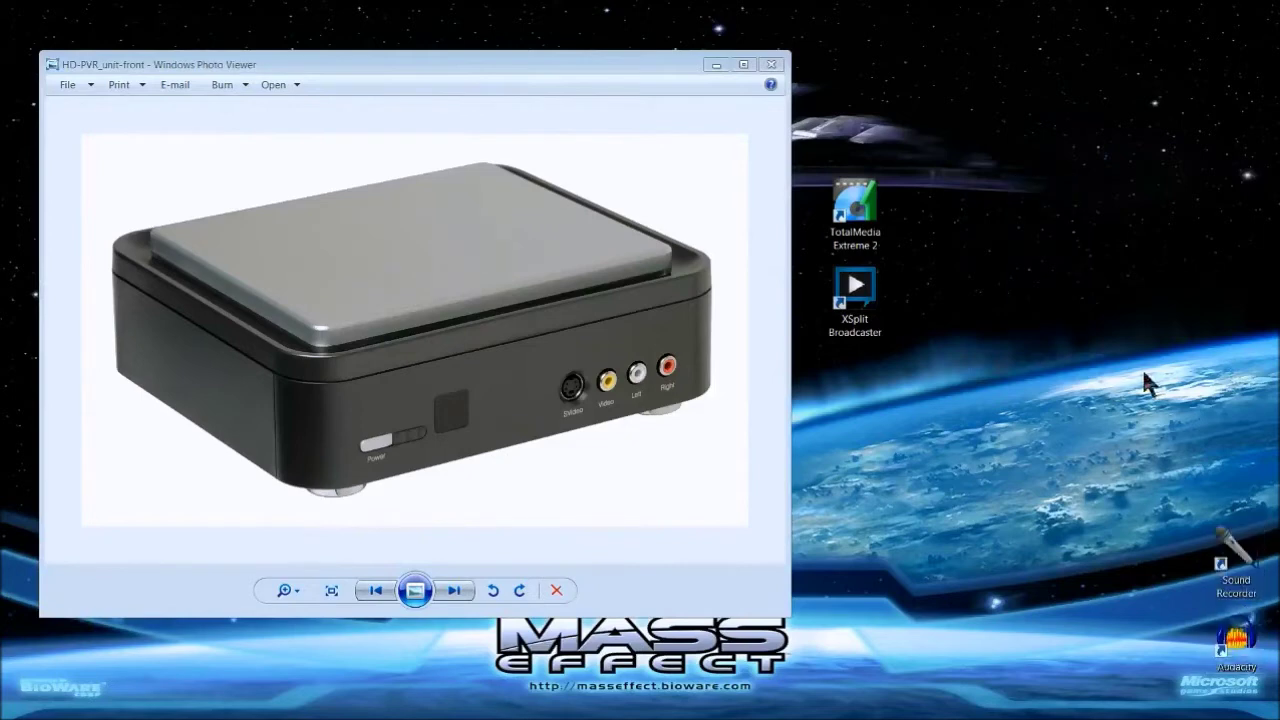
Close Windows Photo Viewer and select the TotalMedia Extreme 2 desktop shortcut.
{"action": "left_click", "coordinate": [772, 65]}
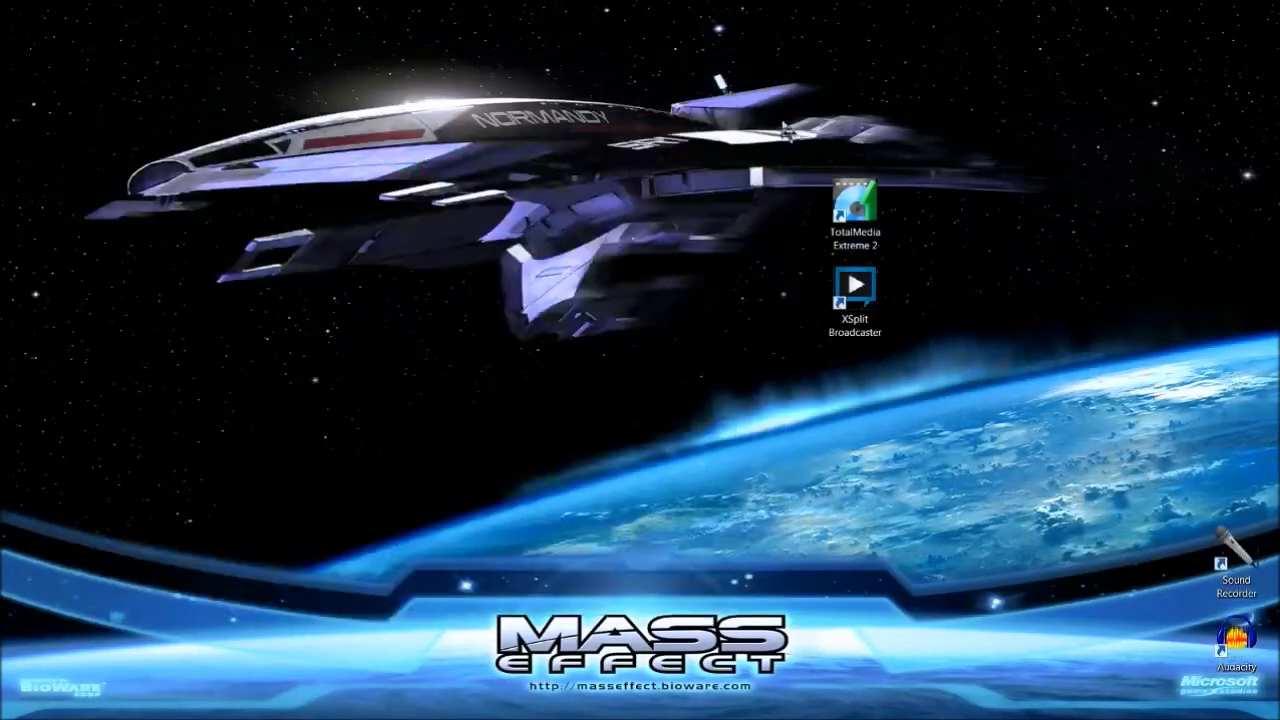
{"action": "left_click_drag", "start_coordinate": [755, 113], "coordinate": [976, 436]}
{"action": "left_click", "coordinate": [963, 358]}
{"action": "left_click", "coordinate": [856, 218]}
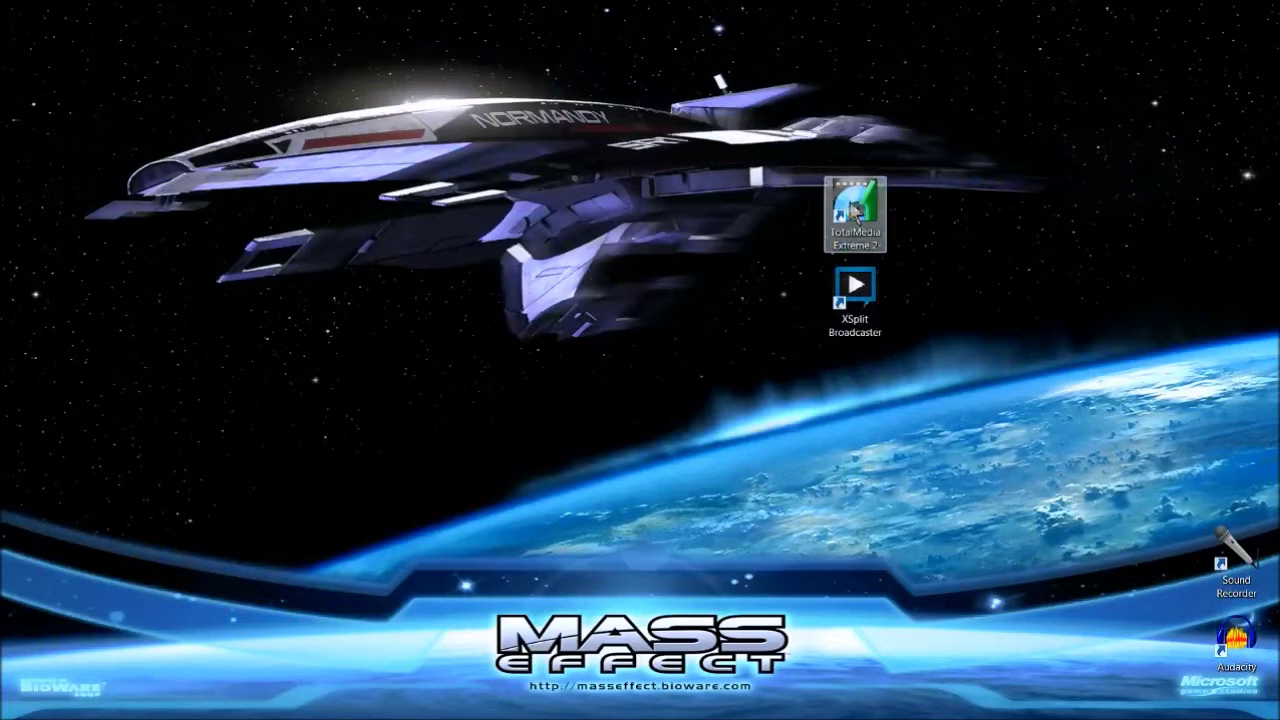
Launch TotalMedia Extreme 2 and open its Record Video capture module.
{"action": "double_click", "coordinate": [853, 210]}
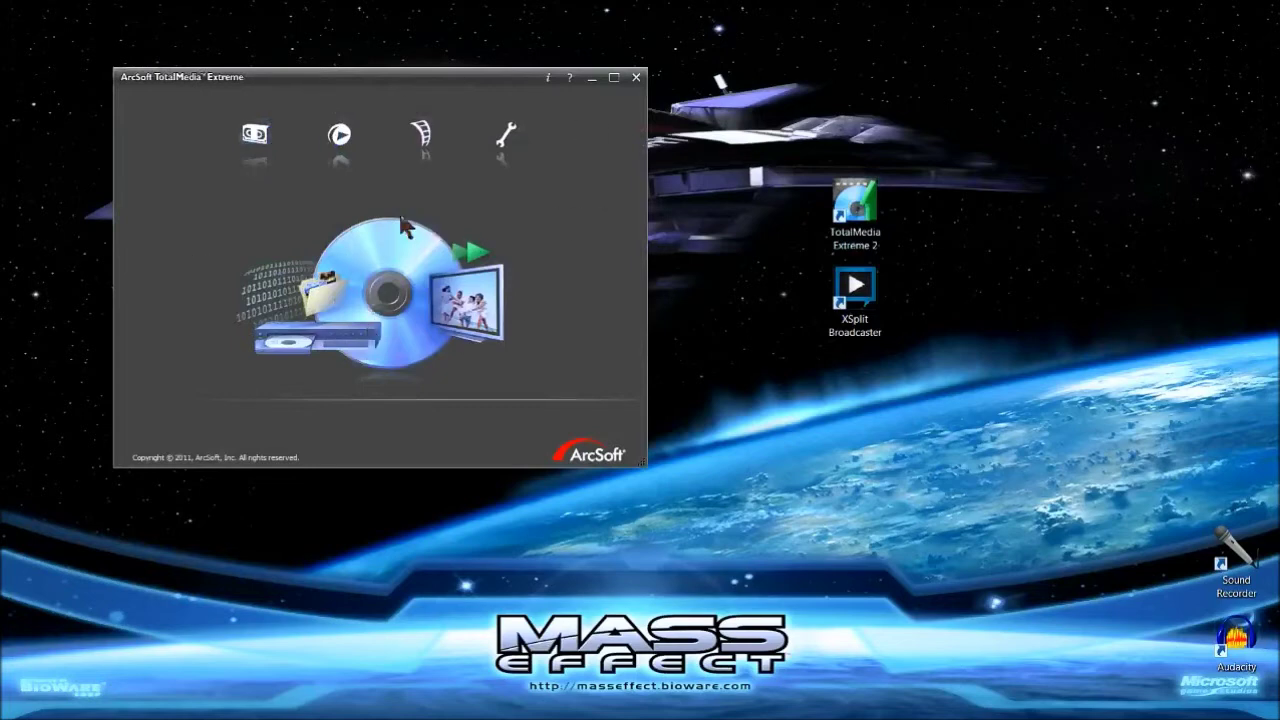
{"action": "left_click", "coordinate": [255, 133]}
{"action": "left_click", "coordinate": [271, 238]}
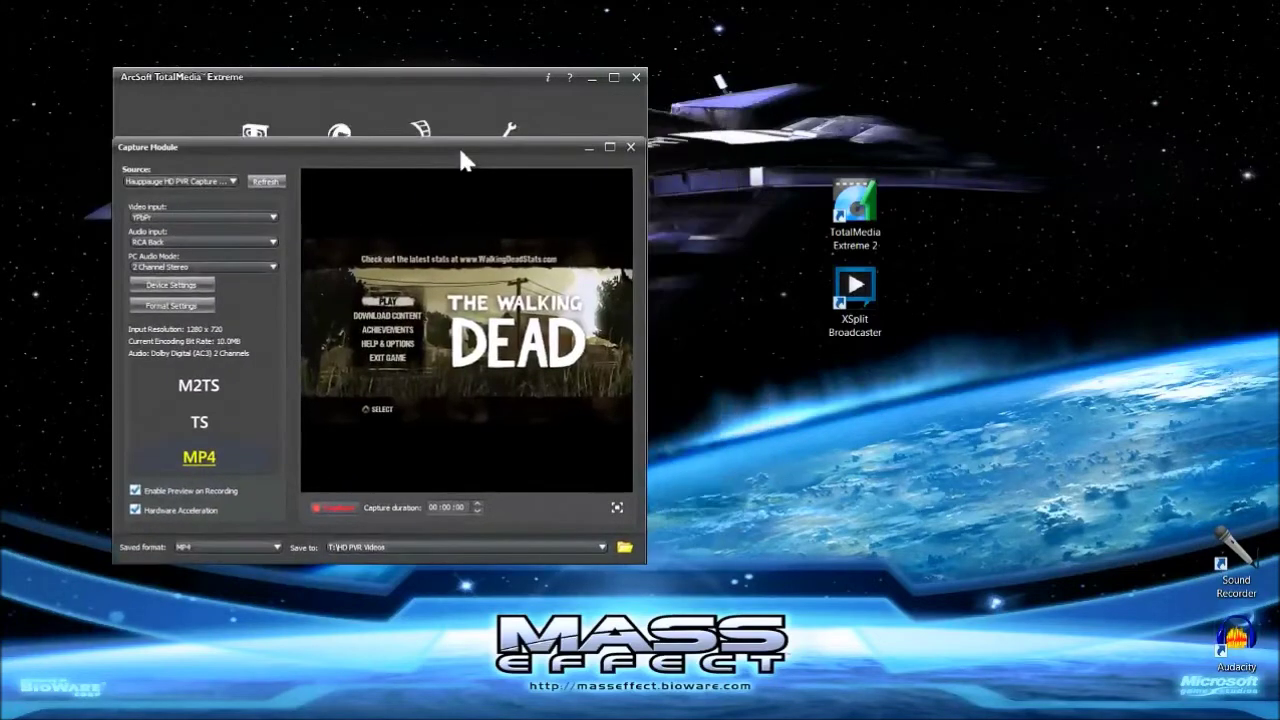
{"action": "left_click_drag", "start_coordinate": [463, 151], "coordinate": [443, 189]}
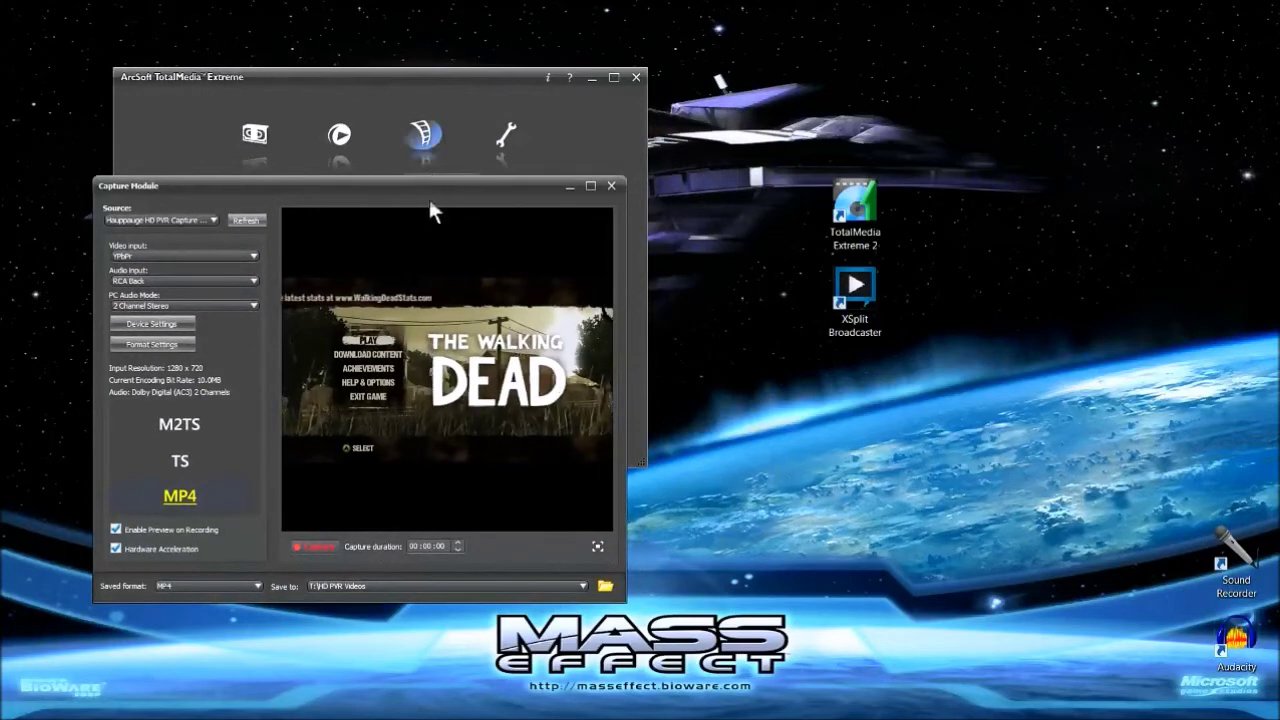
{"action": "left_click_drag", "start_coordinate": [434, 192], "coordinate": [468, 126]}
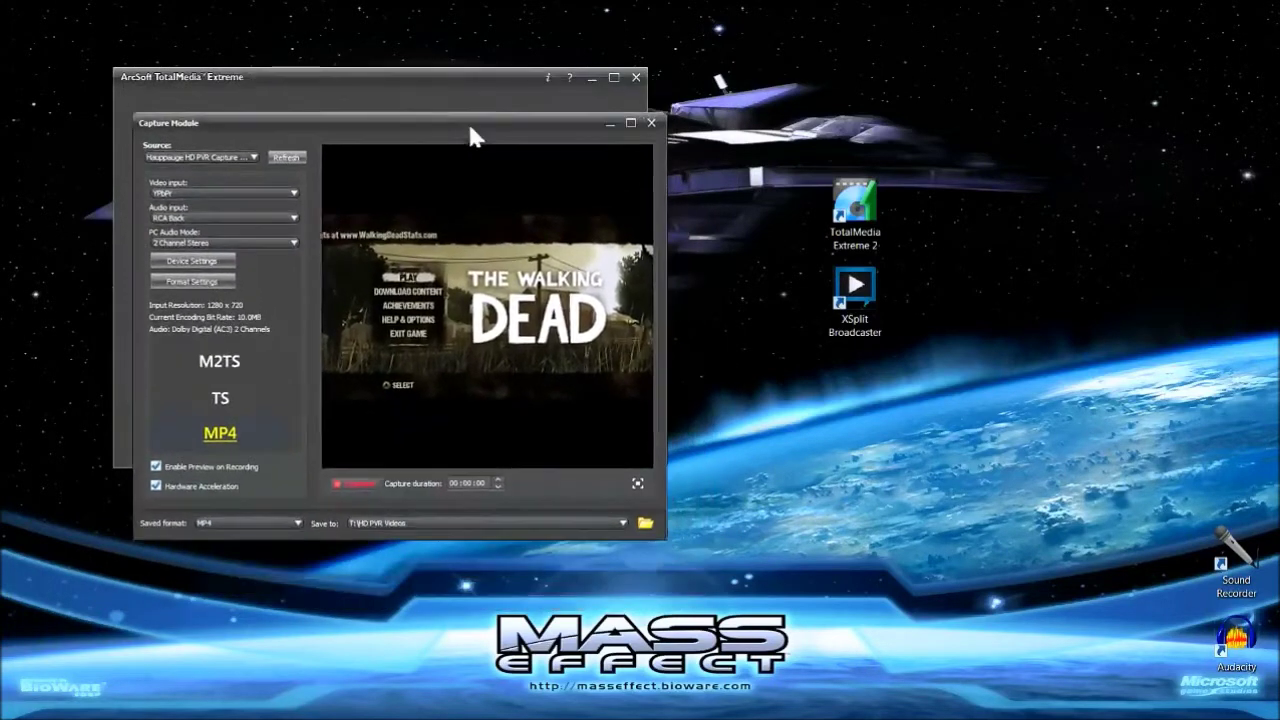
Close the main TotalMedia launcher and shift the Capture Module window toward the top of the screen.
{"action": "left_click", "coordinate": [650, 64]}
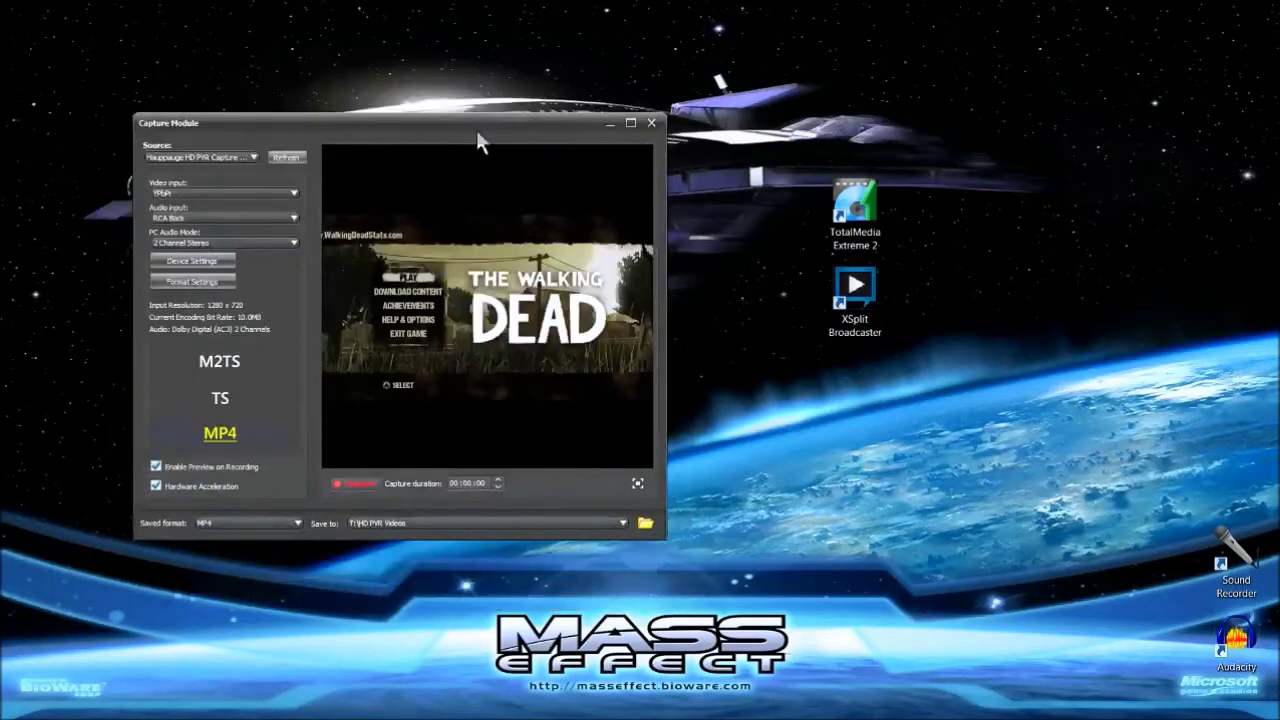
{"action": "left_click_drag", "start_coordinate": [478, 130], "coordinate": [458, 87]}
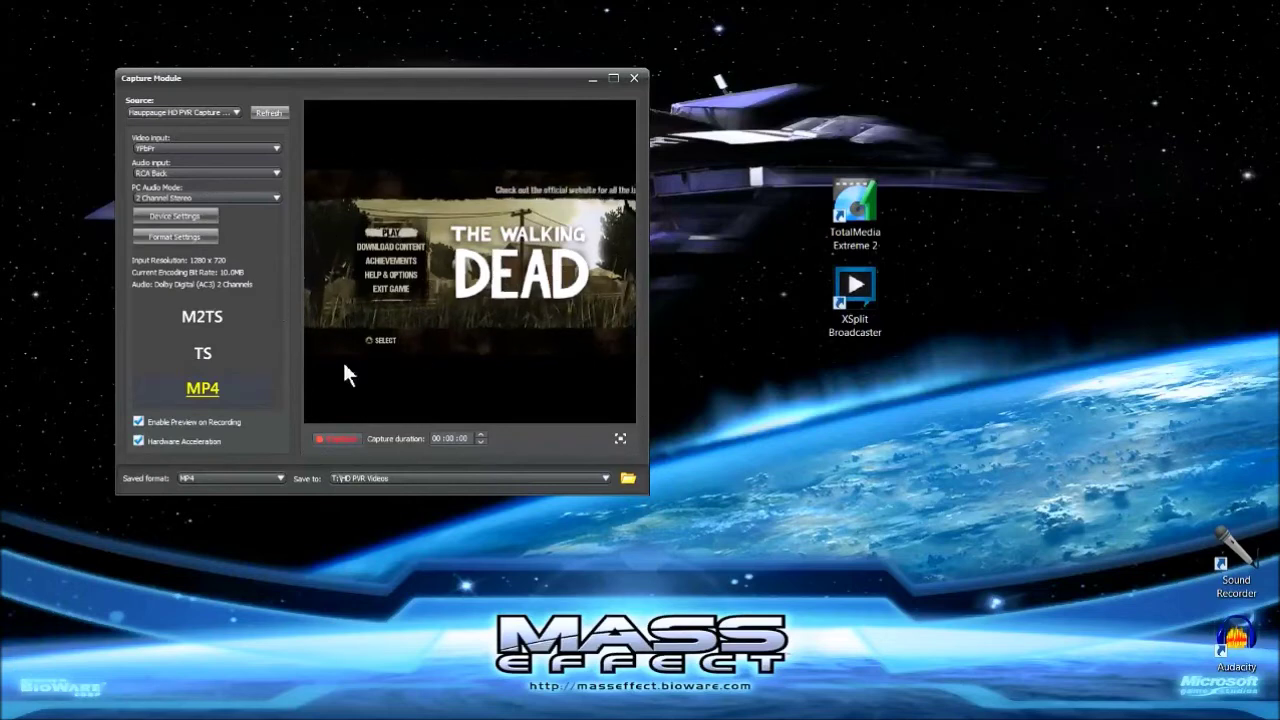
{"action": "left_click_drag", "start_coordinate": [377, 77], "coordinate": [435, 68]}
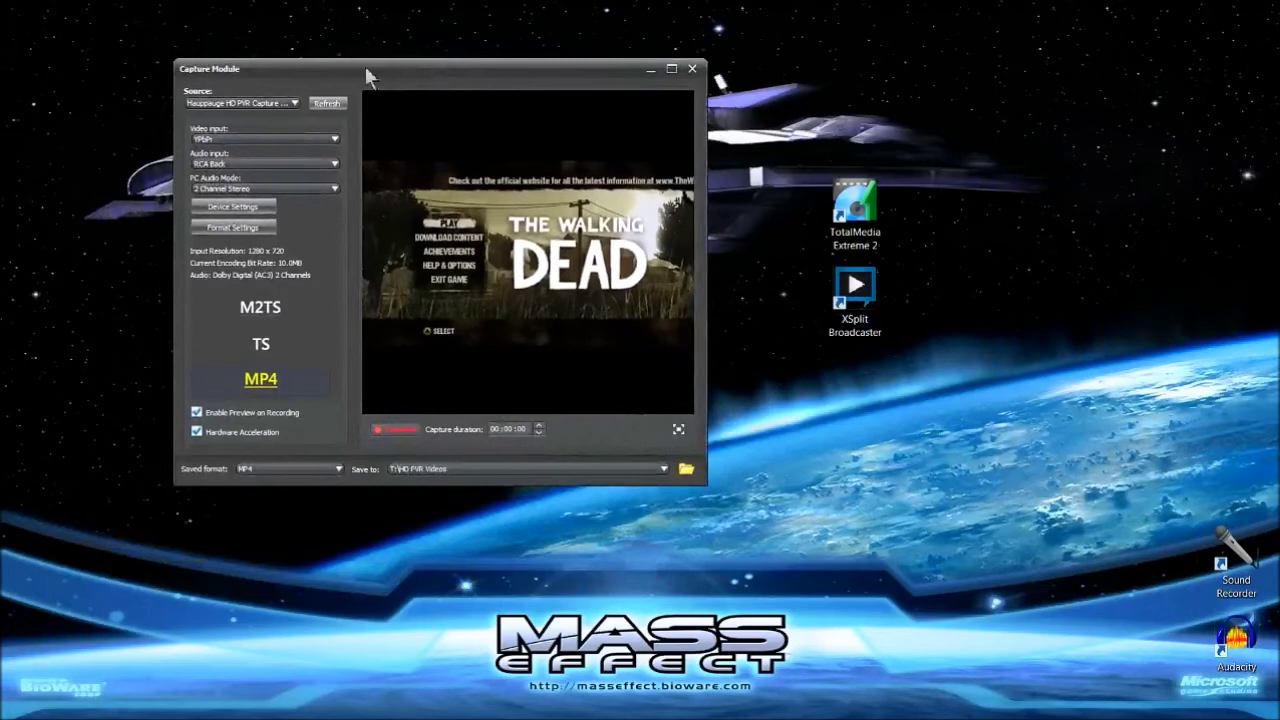
{"action": "left_click_drag", "start_coordinate": [466, 63], "coordinate": [349, 37]}
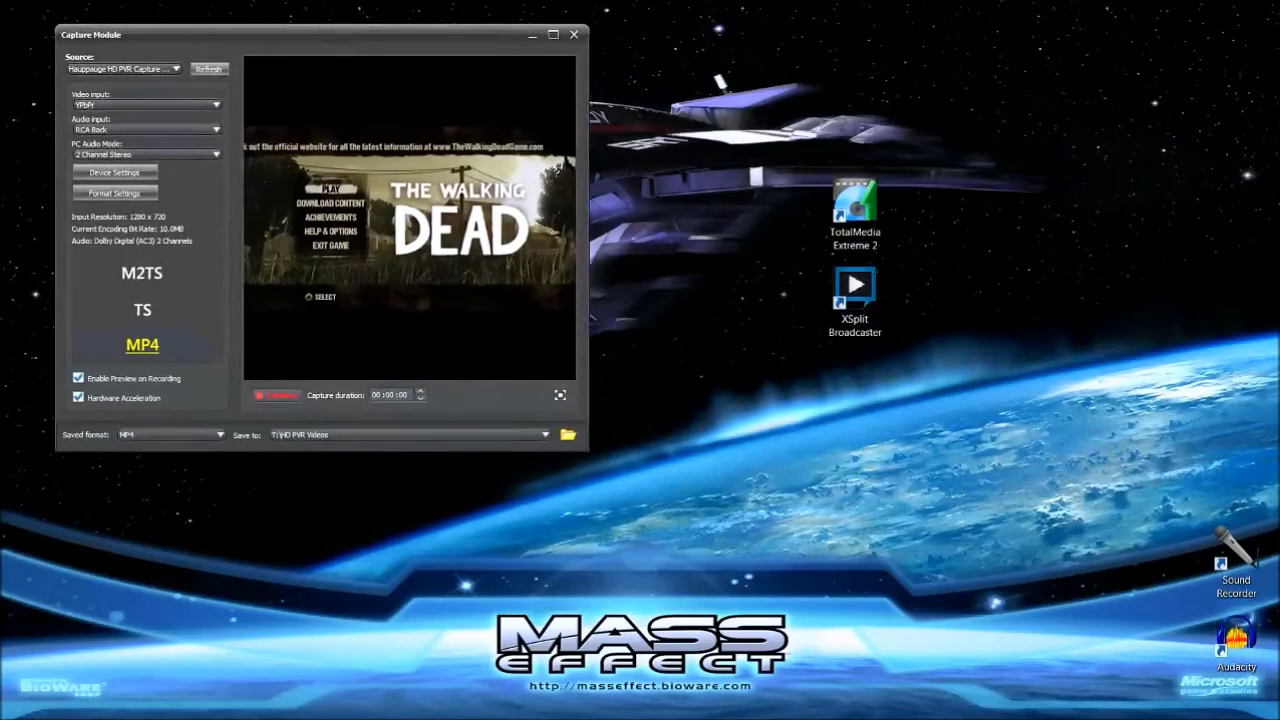
{"action": "left_click", "coordinate": [855, 210]}
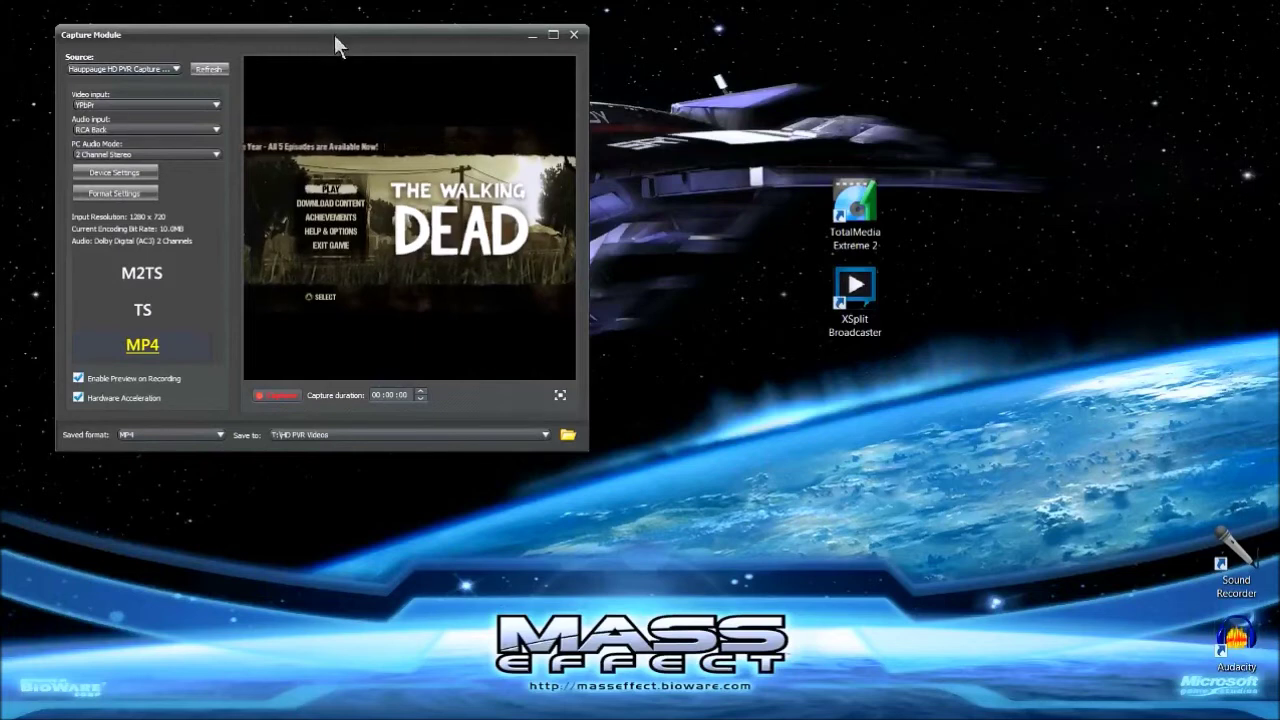
{"action": "left_click_drag", "start_coordinate": [340, 37], "coordinate": [297, 43]}
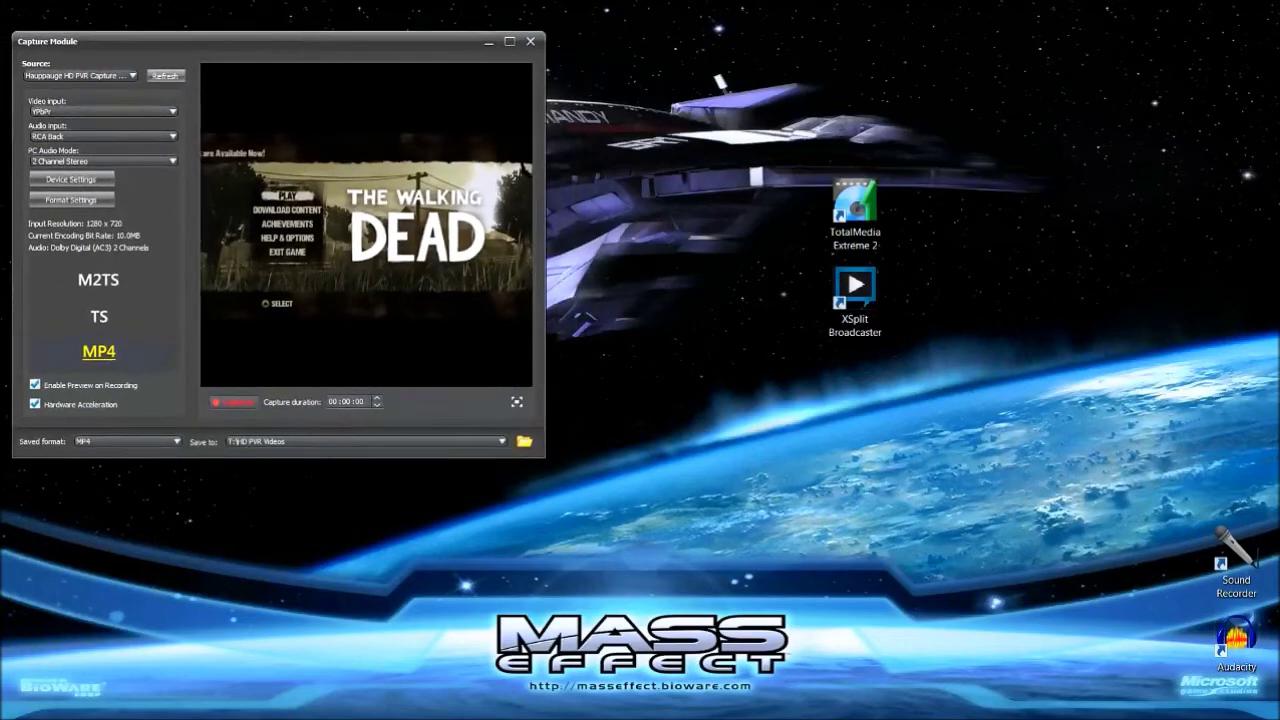
{"action": "left_click", "coordinate": [696, 710]}
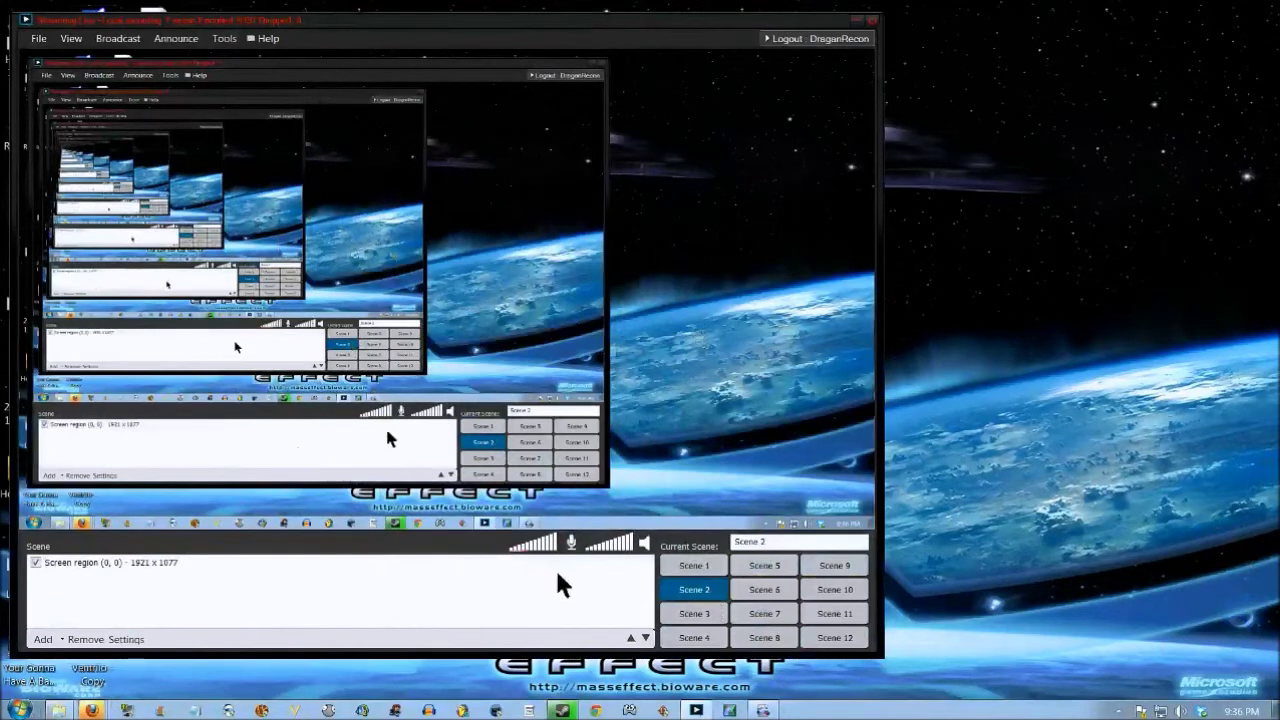
{"action": "left_click", "coordinate": [224, 38]}
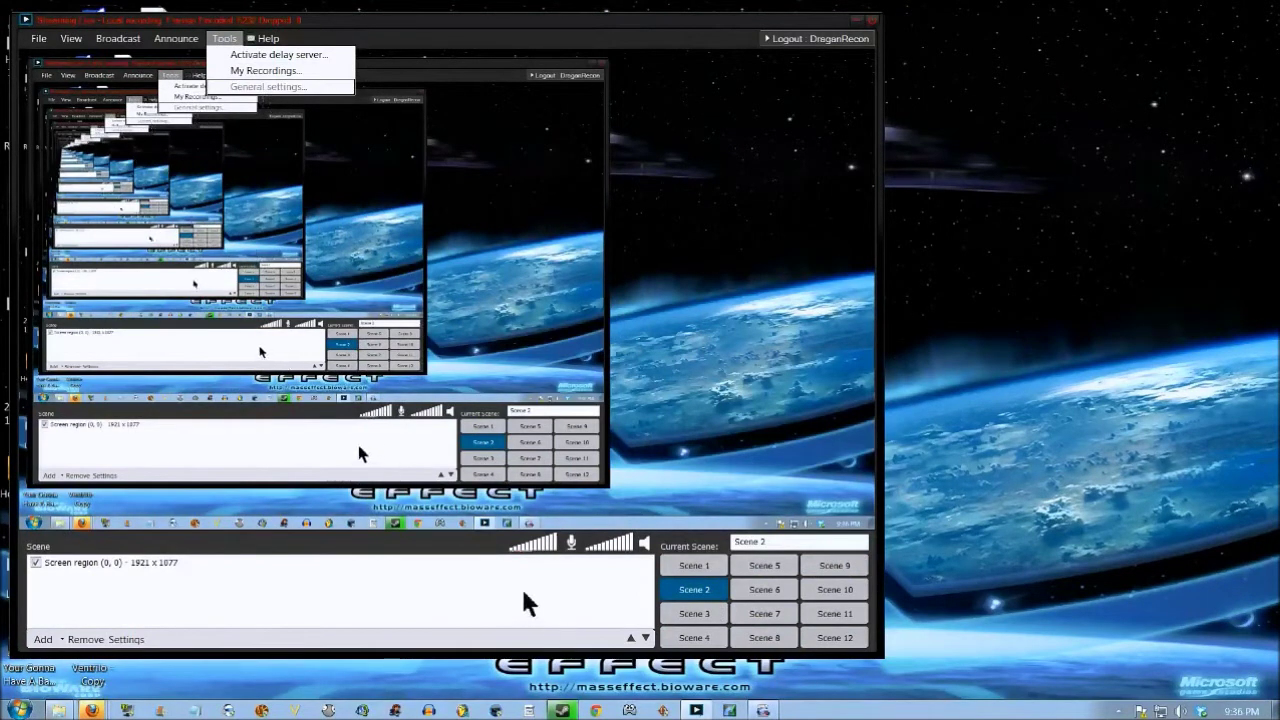
{"action": "left_click", "coordinate": [668, 27]}
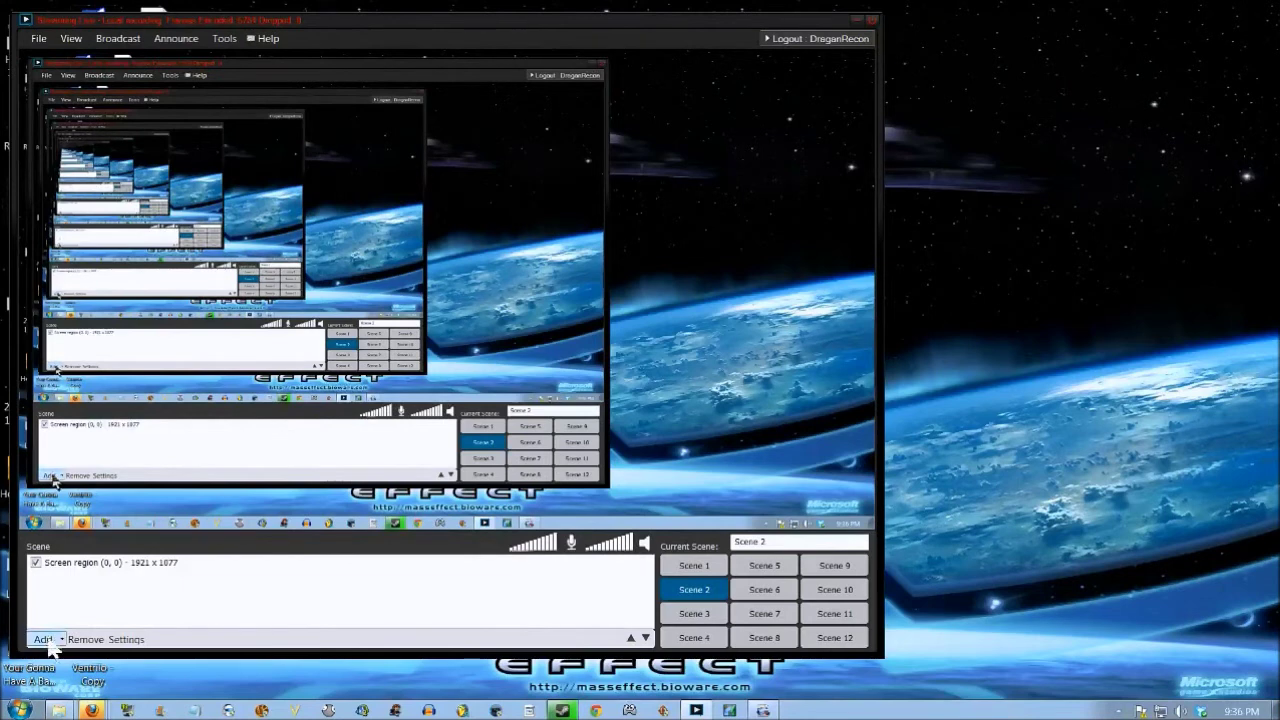
{"action": "left_click", "coordinate": [47, 641]}
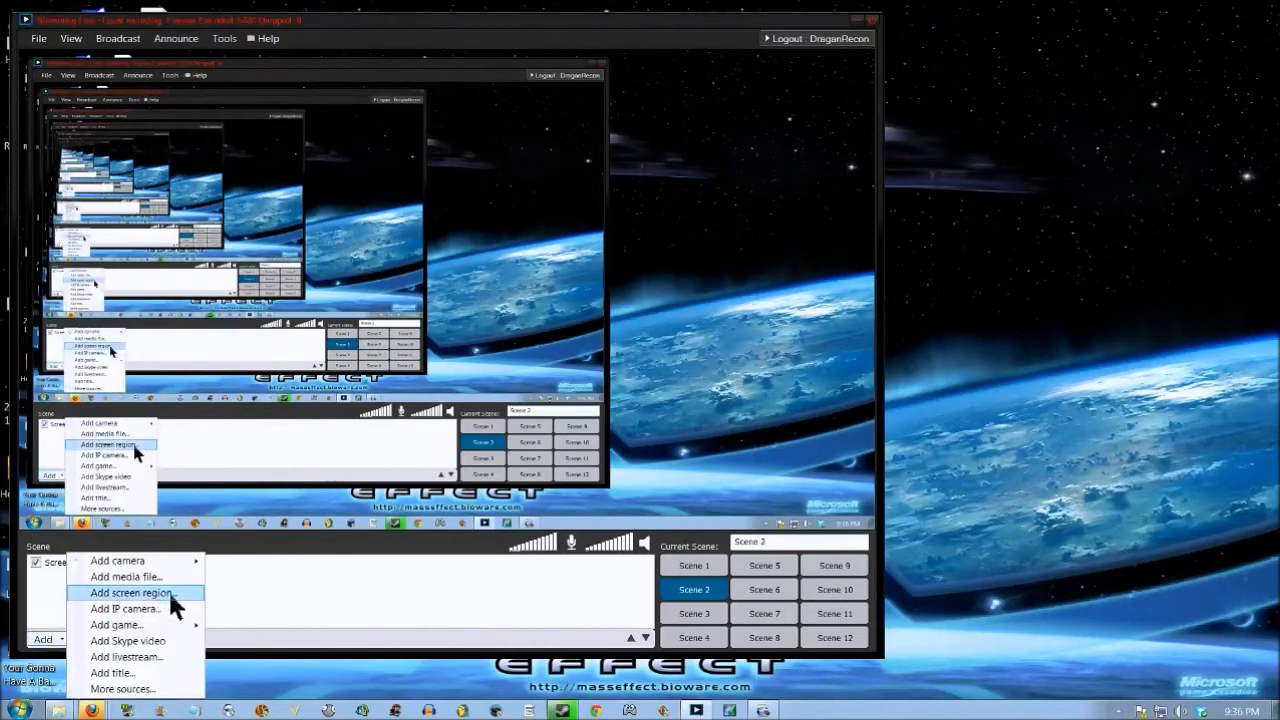
{"action": "left_click", "coordinate": [993, 428]}
{"action": "left_click", "coordinate": [694, 565]}
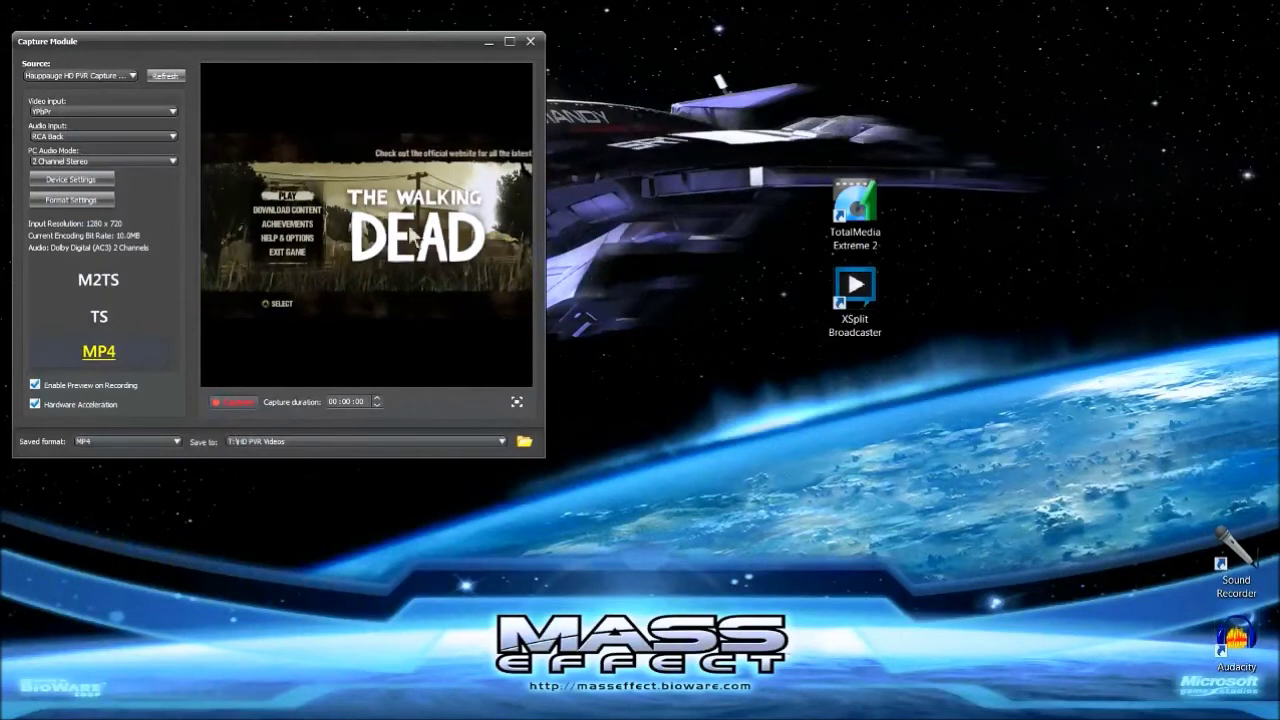
Maximize and restore the Capture Module, then drag it over to the desktop's left side.
{"action": "left_click", "coordinate": [512, 40]}
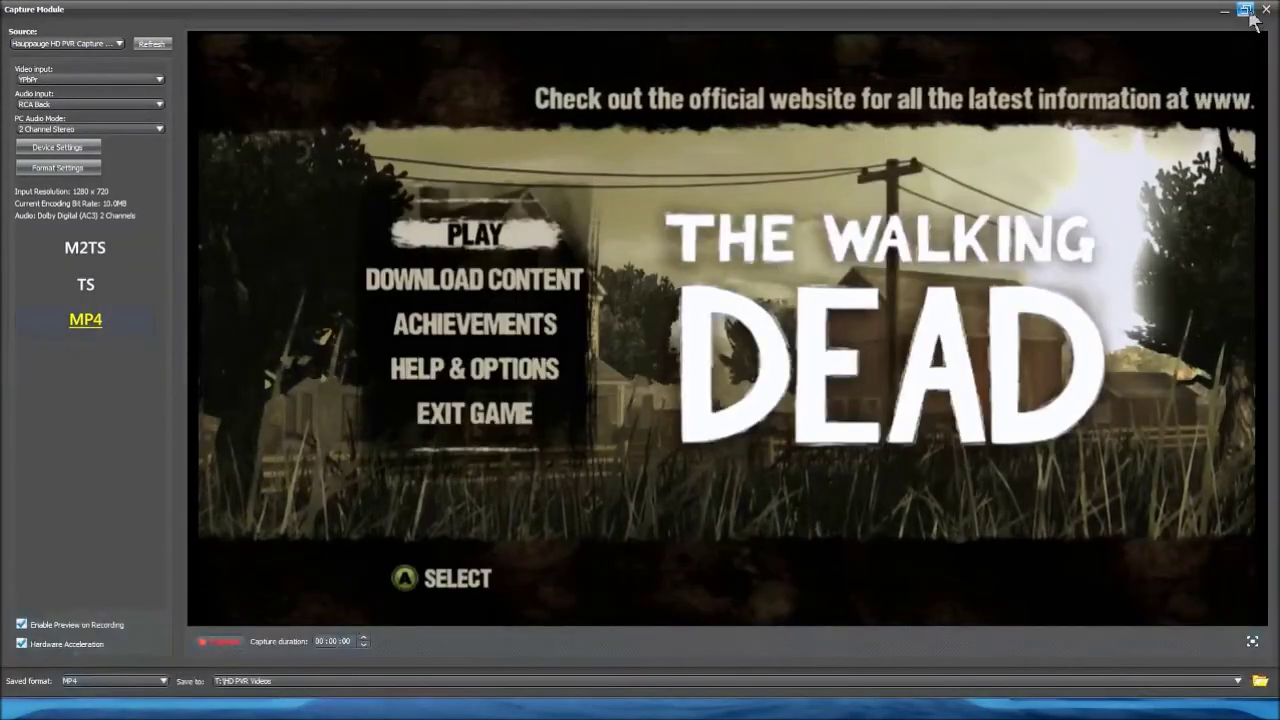
{"action": "left_click", "coordinate": [1245, 10]}
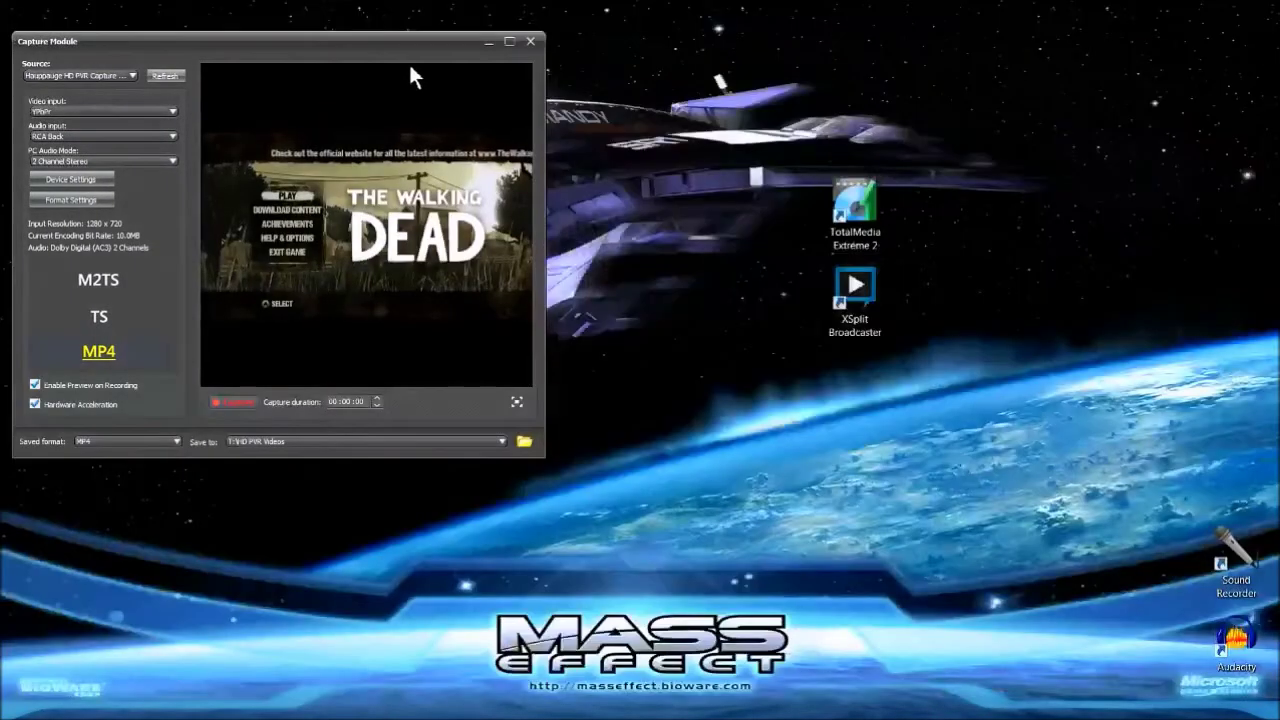
{"action": "left_click_drag", "start_coordinate": [406, 44], "coordinate": [455, 34]}
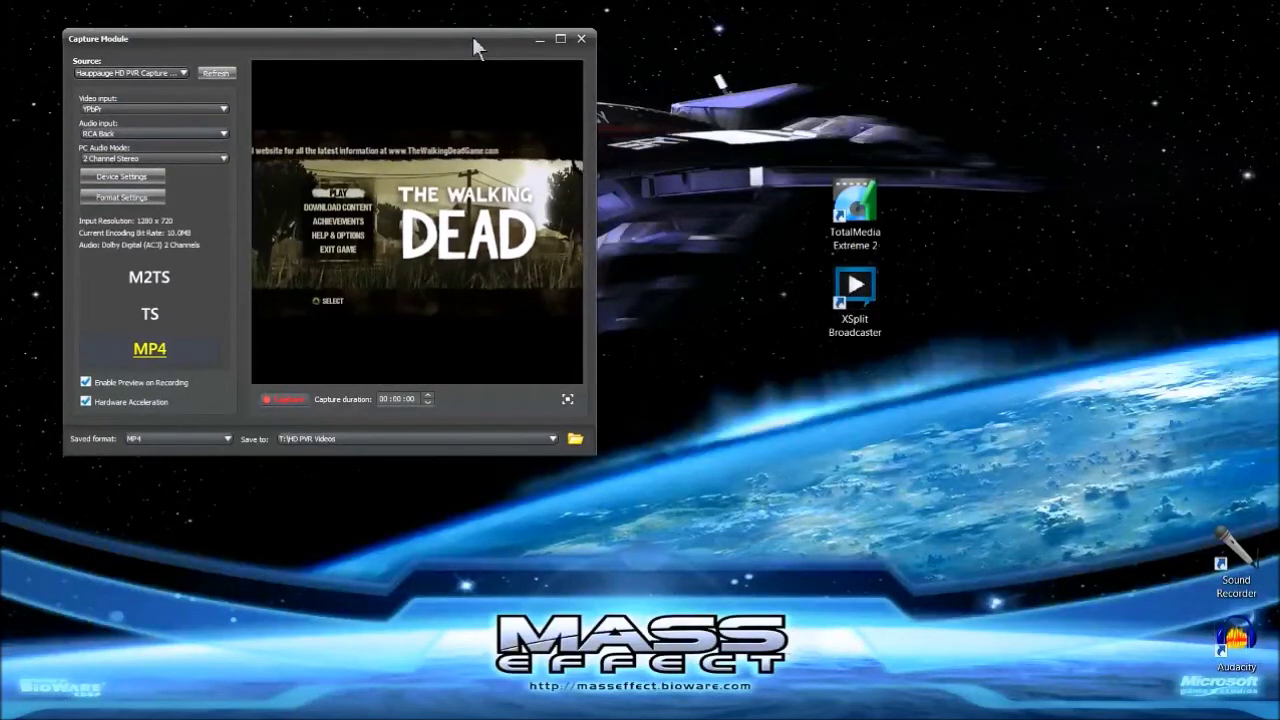
{"action": "left_click_drag", "start_coordinate": [472, 36], "coordinate": [0, 45]}
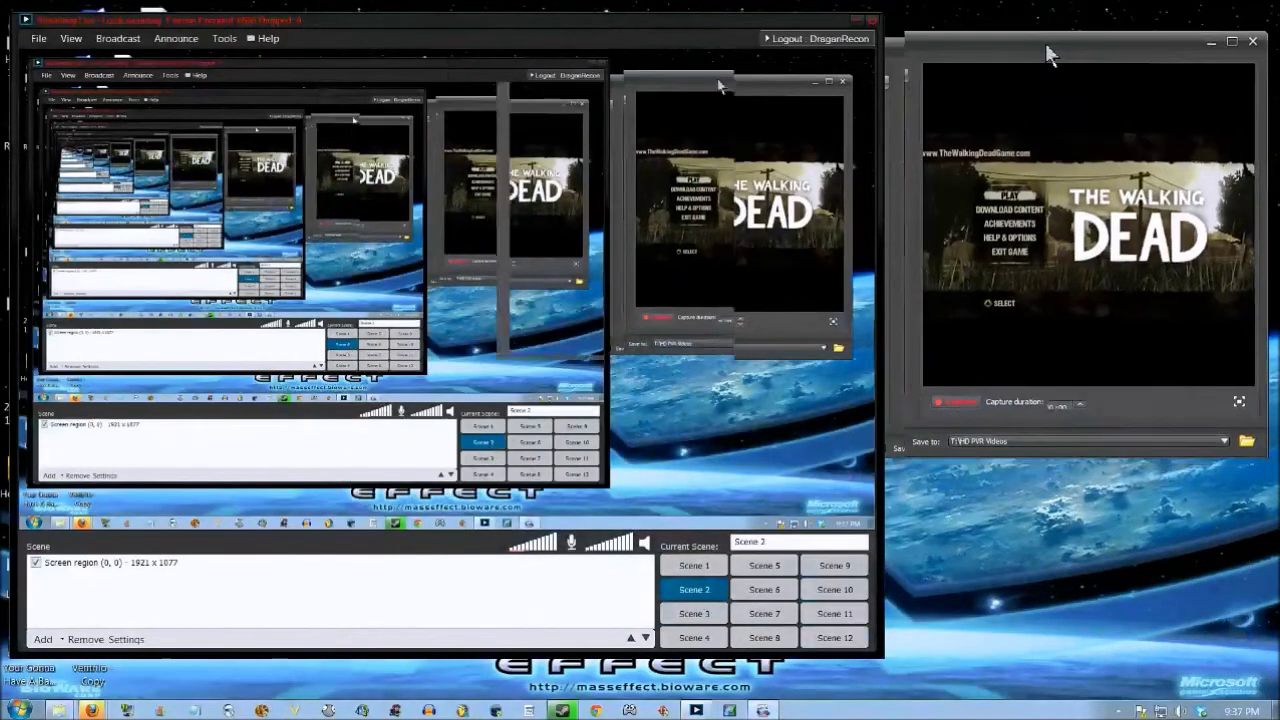
Raise the Capture Module, bring XSplit forward, and select its screen region source.
{"action": "left_click_drag", "start_coordinate": [1047, 40], "coordinate": [1055, 16]}
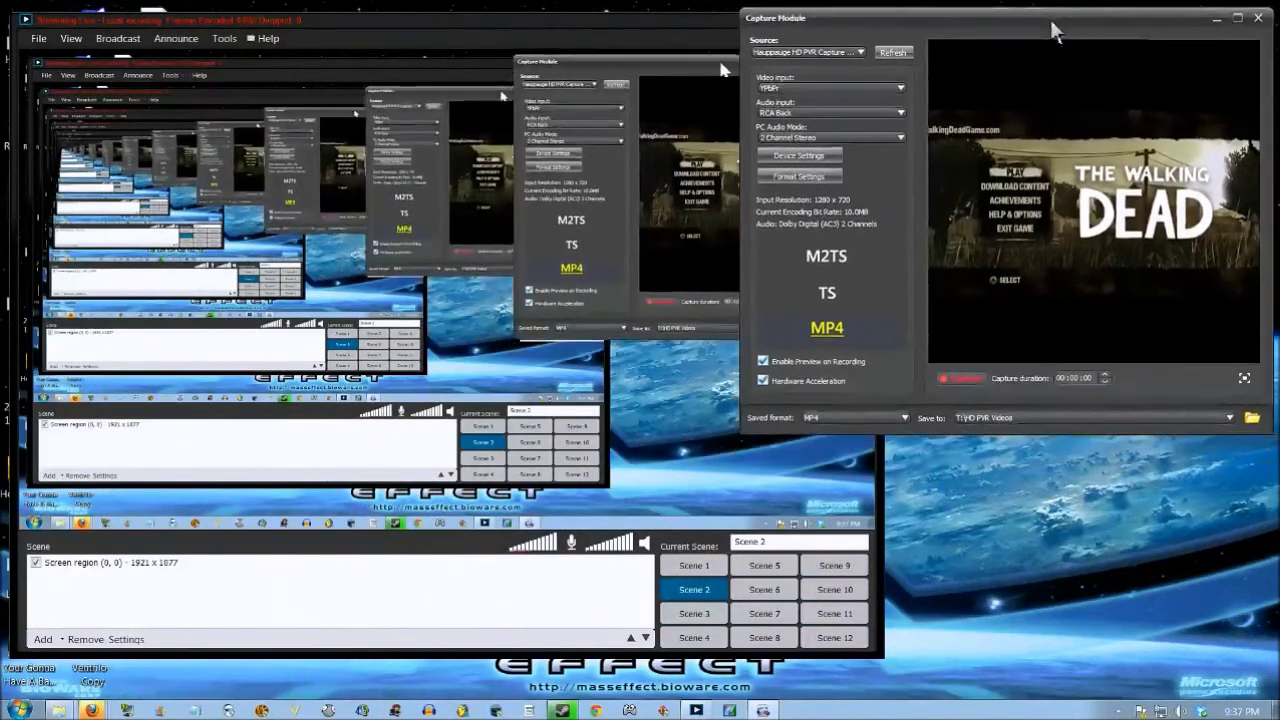
{"action": "left_click", "coordinate": [583, 20]}
{"action": "left_click_drag", "start_coordinate": [582, 17], "coordinate": [571, 12]}
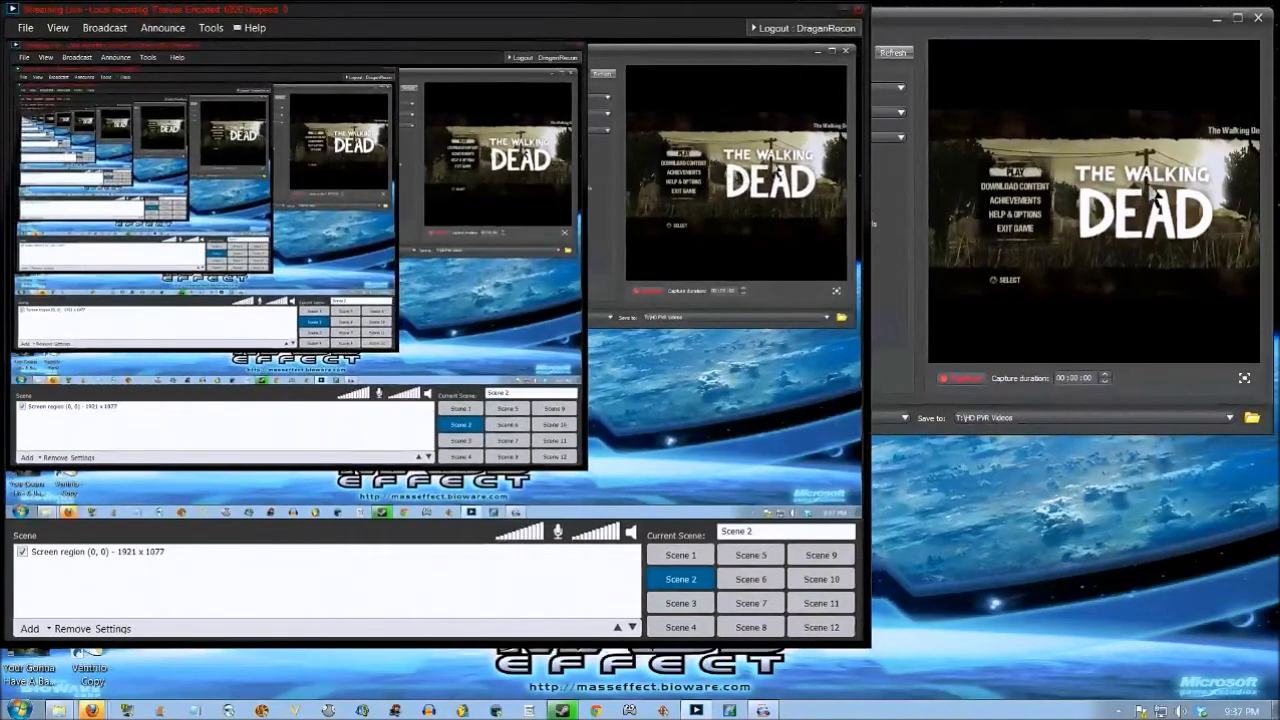
{"action": "left_click", "coordinate": [597, 498]}
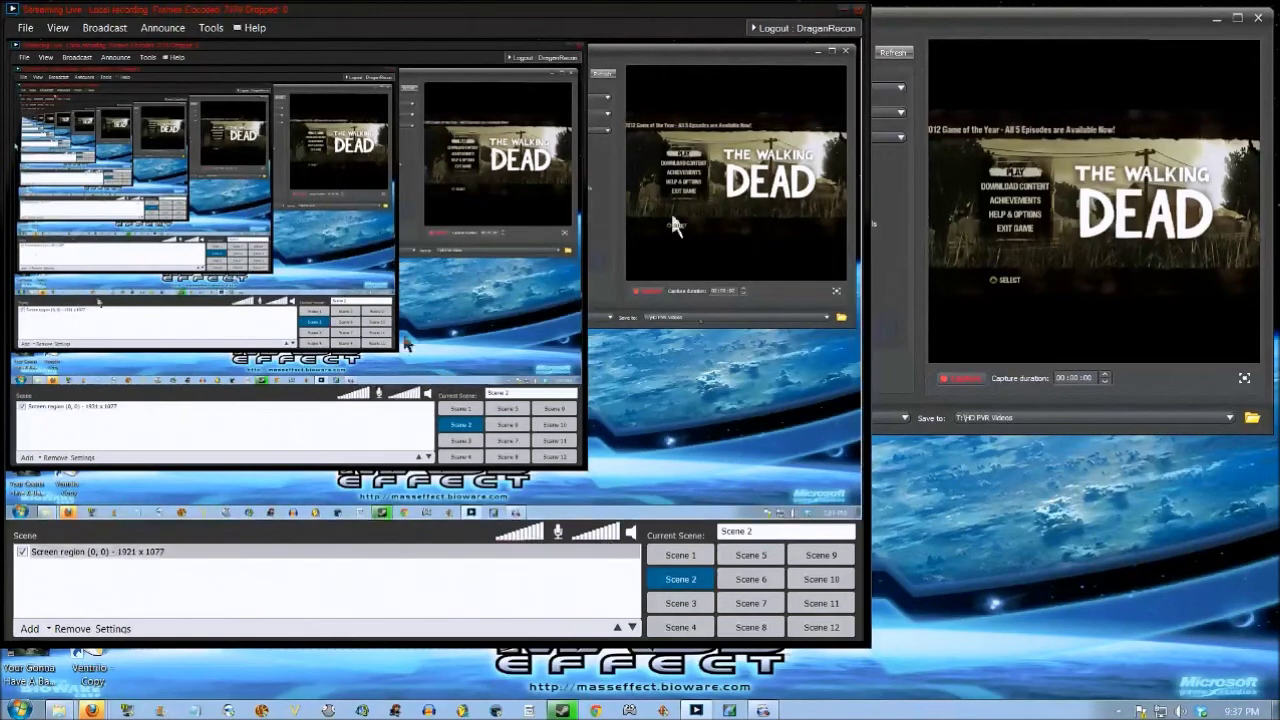
Move the Capture Module down and right, then switch XSplit to Scene 2.
{"action": "left_click", "coordinate": [1005, 12]}
{"action": "left_click_drag", "start_coordinate": [1006, 17], "coordinate": [1279, 110]}
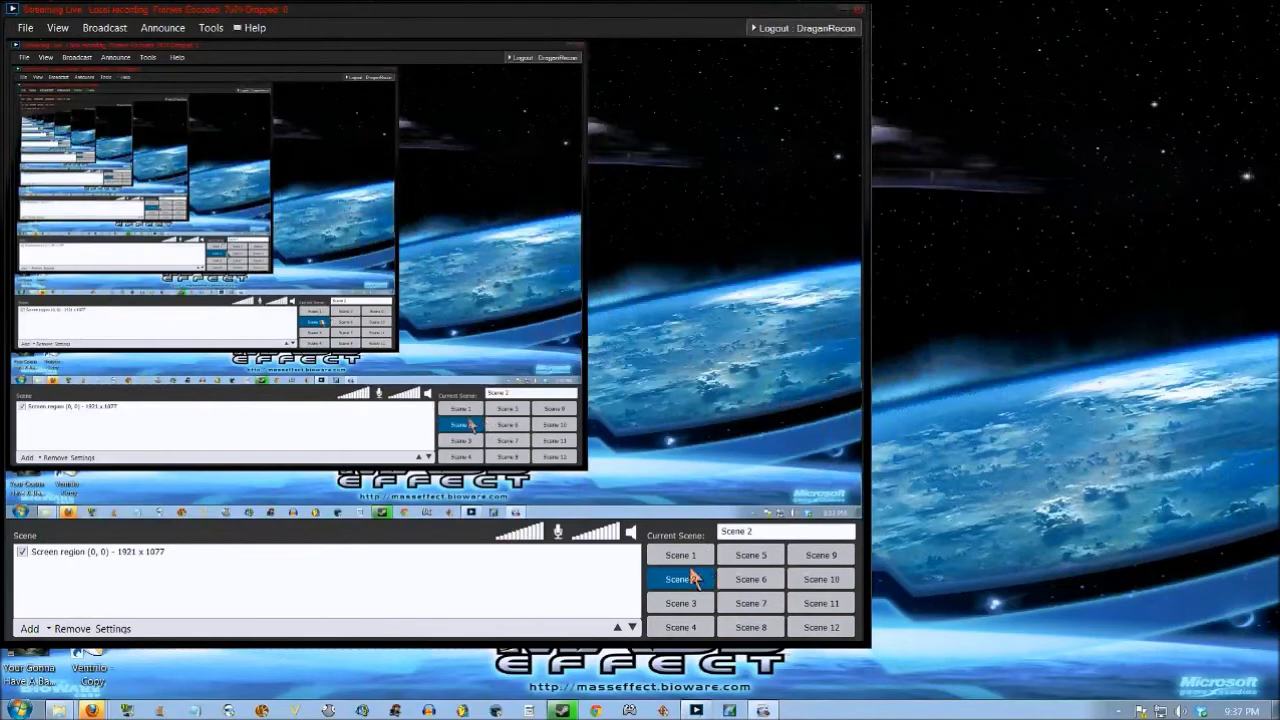
{"action": "left_click", "coordinate": [684, 557]}
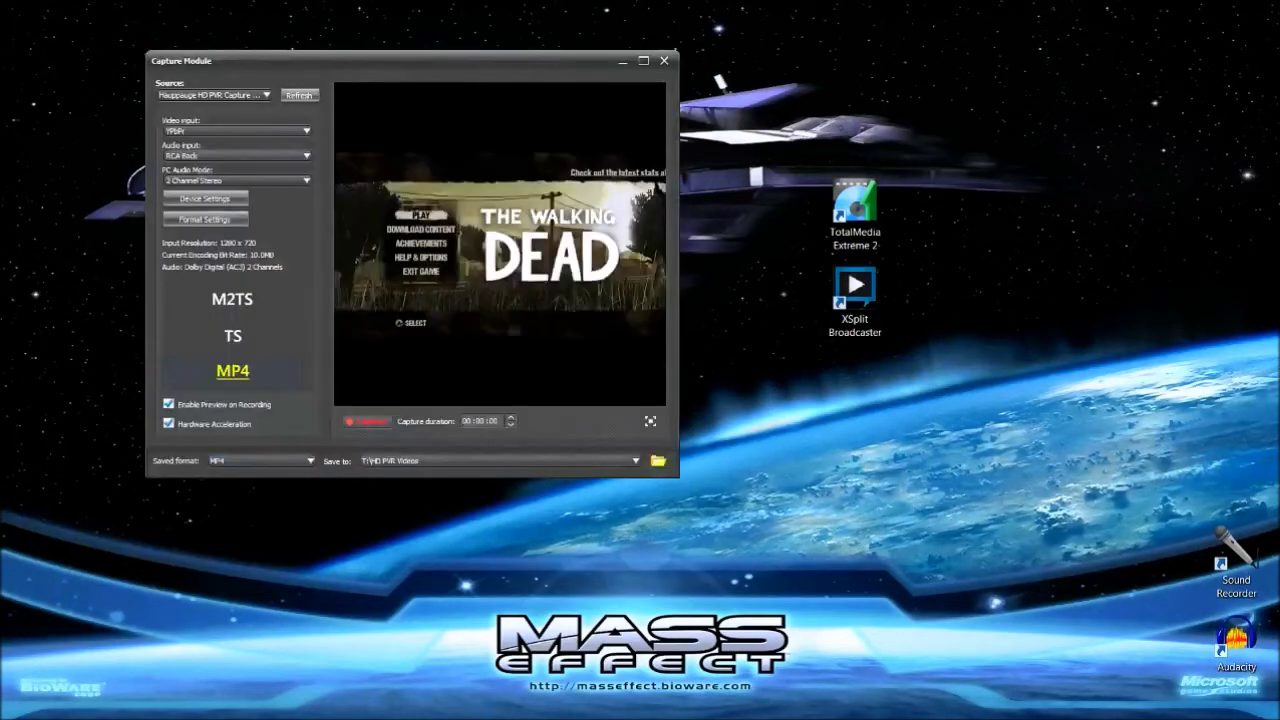
Drag the Capture Module's title bar to the top screen edge to maximize it.
{"action": "left_click_drag", "start_coordinate": [553, 65], "coordinate": [580, 5]}
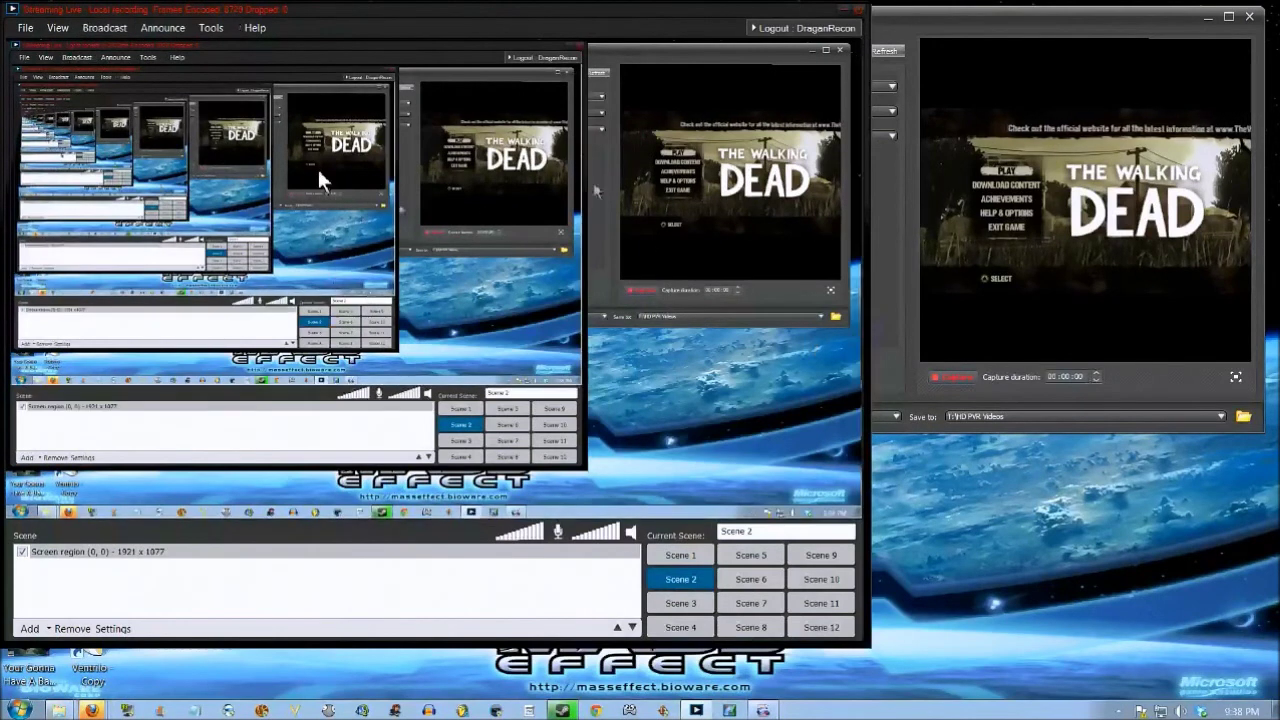
Confirm in XSplit's Broadcast menu that Local recording is enabled, leaving it unchanged.
{"action": "left_click", "coordinate": [99, 30]}
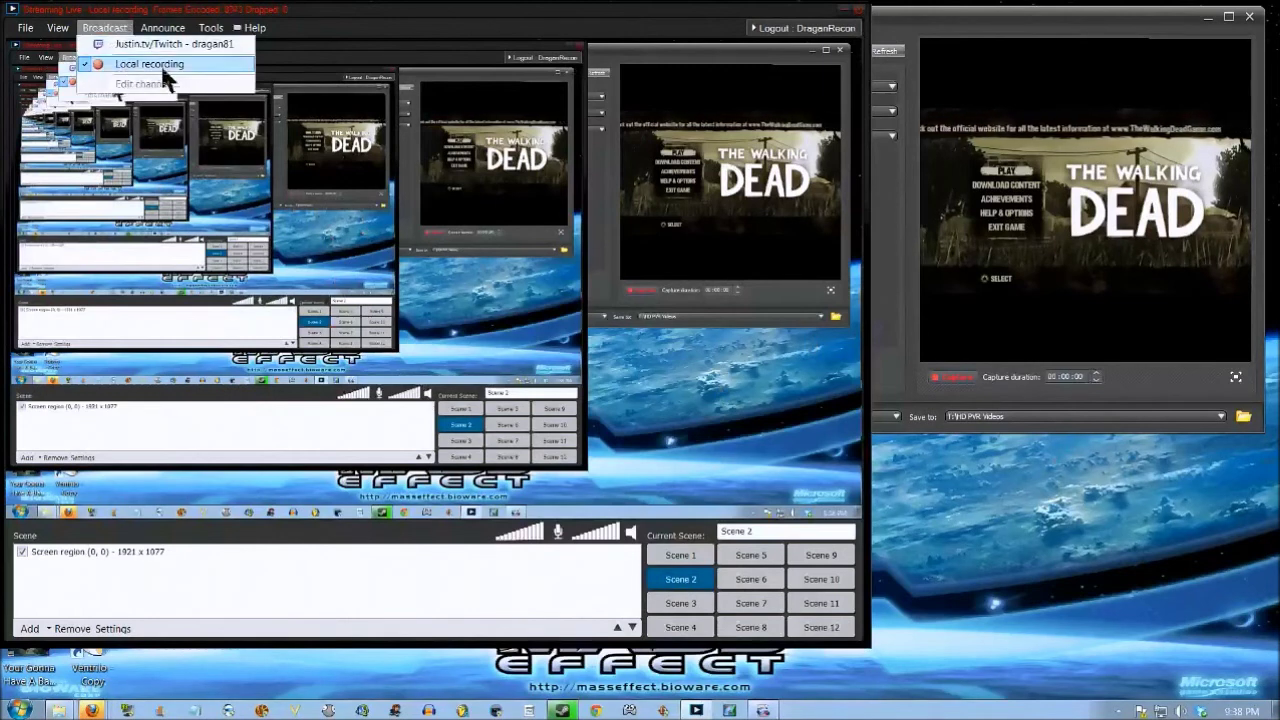
{"action": "left_click", "coordinate": [333, 8]}
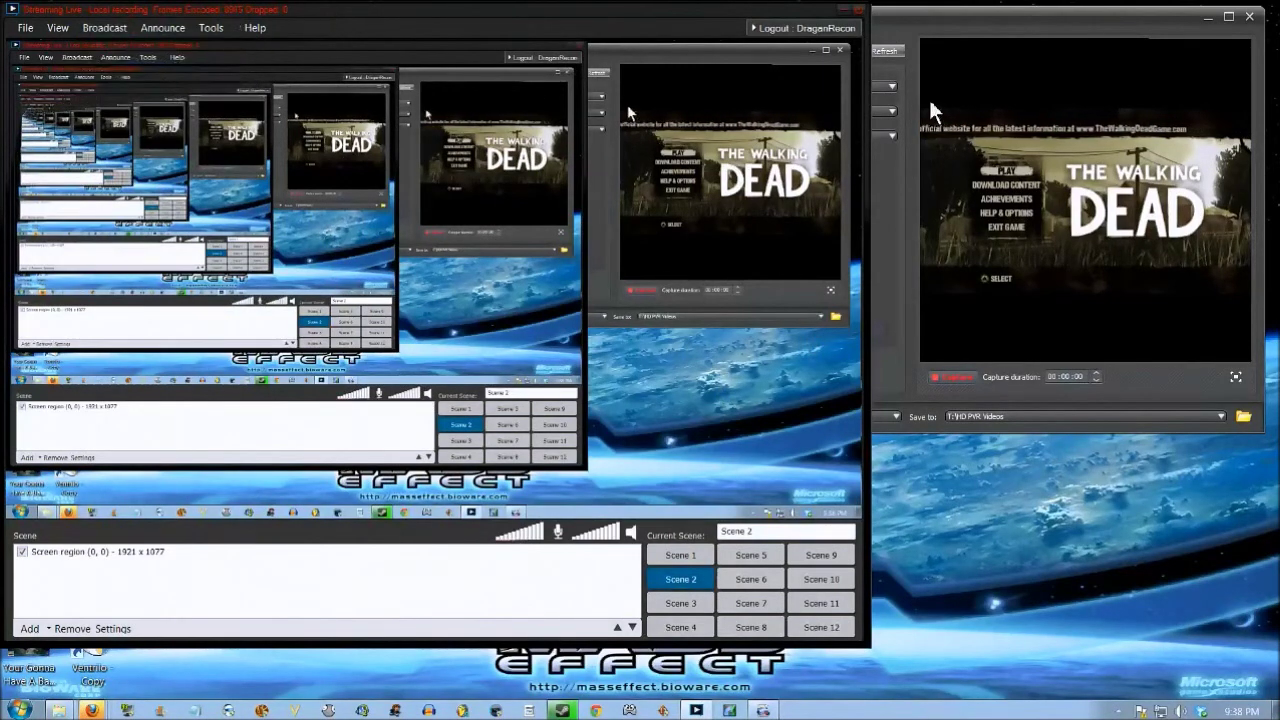